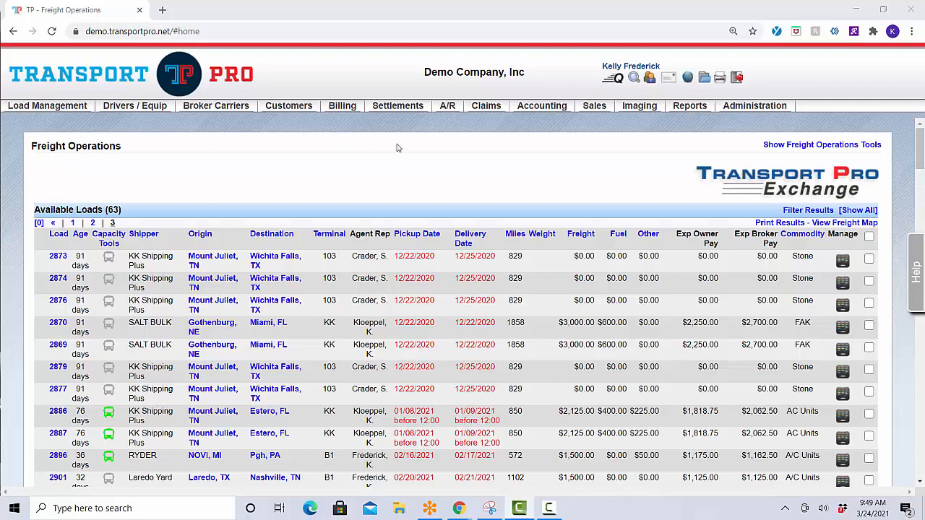
Show the Settlements menu's Fuel Card Maintenance submenu with Search Fuel Cards and Add EFS Fuel Card
left_click(398, 105)
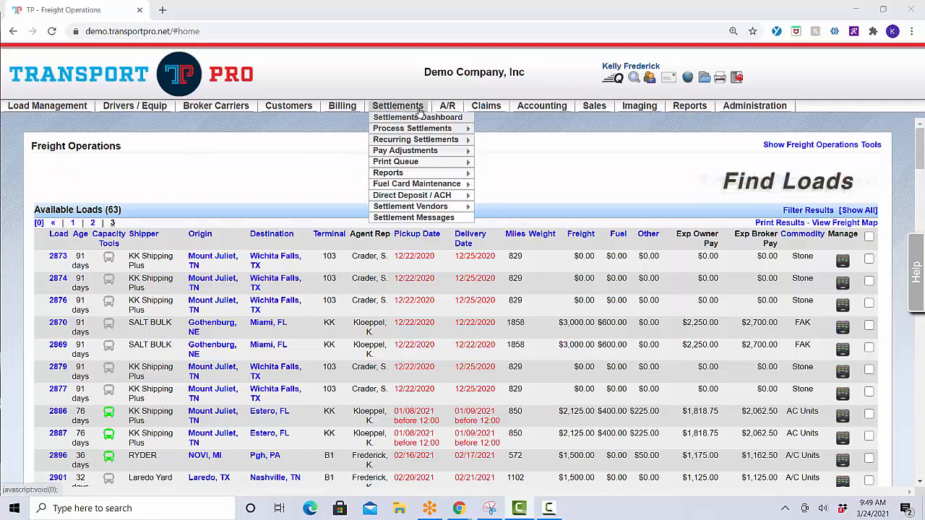
mouse_move(441, 185)
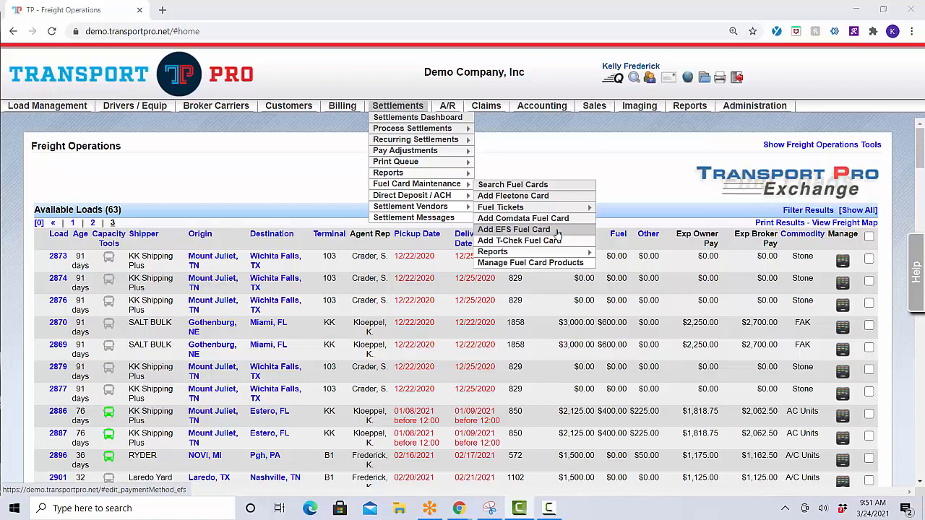
Begin an Add EFS Fuel Card form with the cardholder's first and last name and the card number
left_click(558, 231)
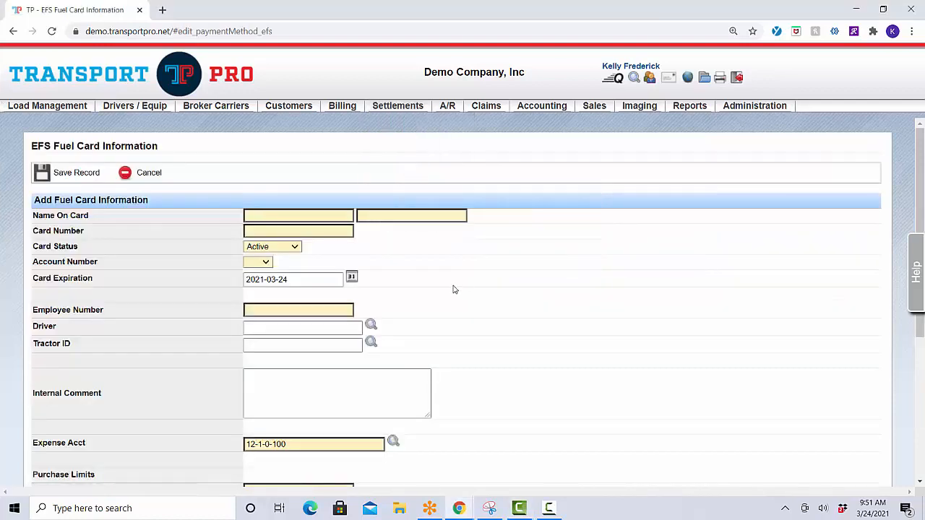
left_click(337, 216)
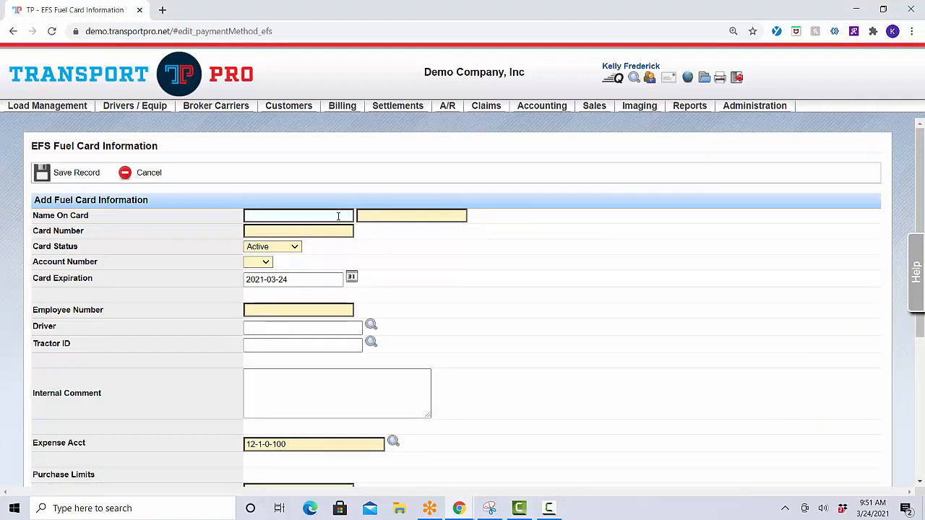
left_click(337, 216)
key("Tab")
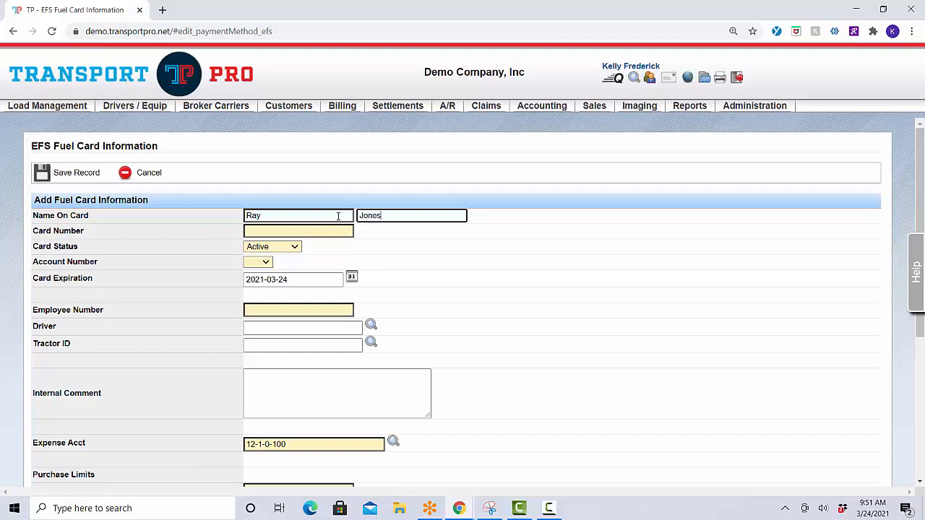
key("Tab")
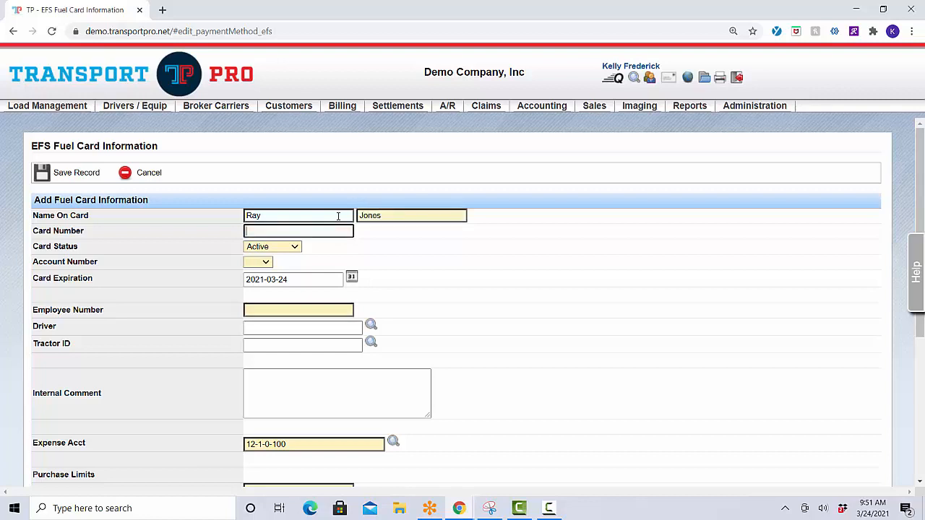
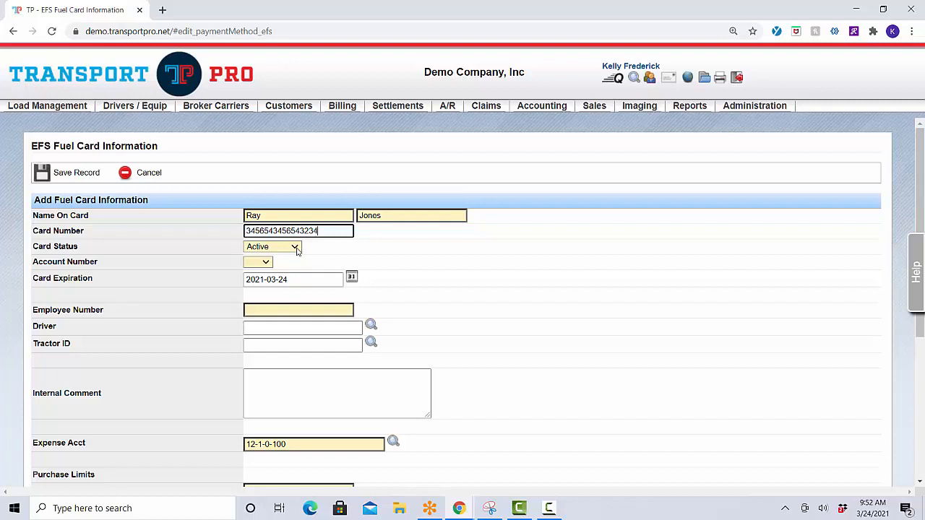
left_click(296, 249)
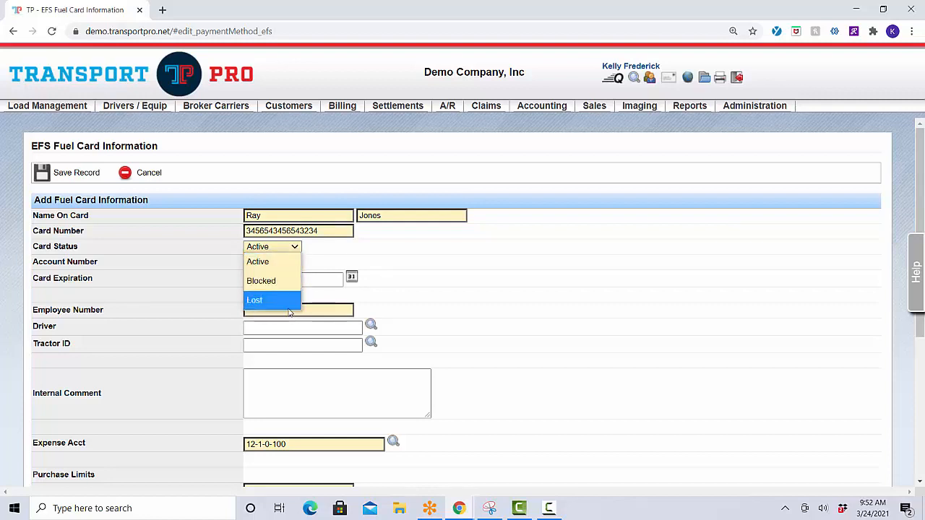
left_click(285, 266)
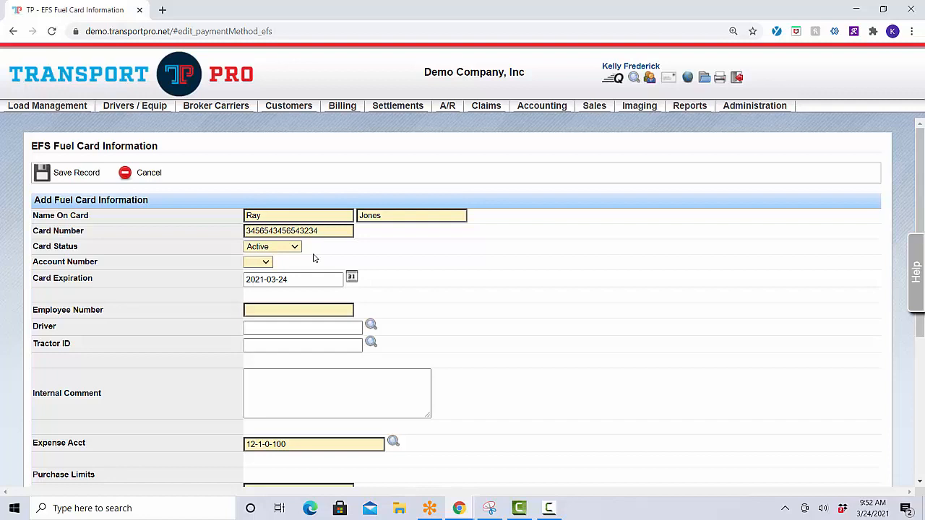
left_click(266, 264)
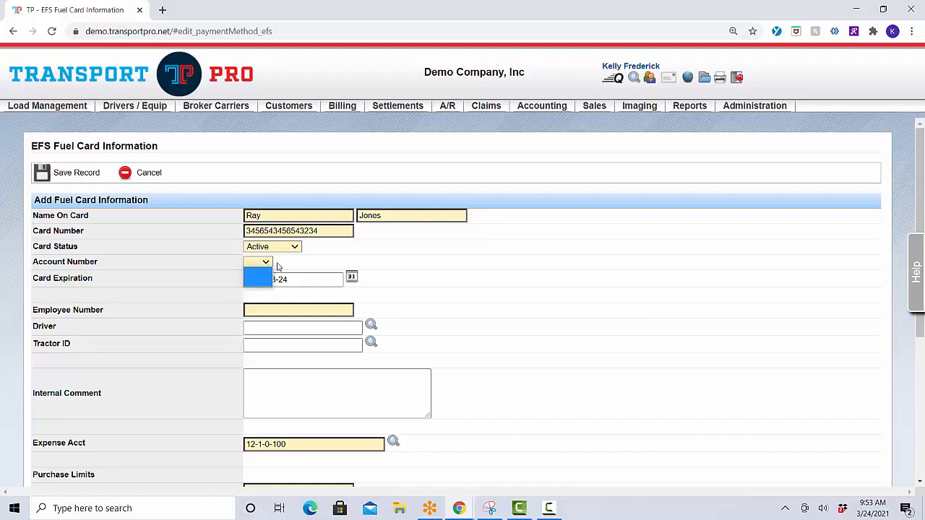
left_click(279, 267)
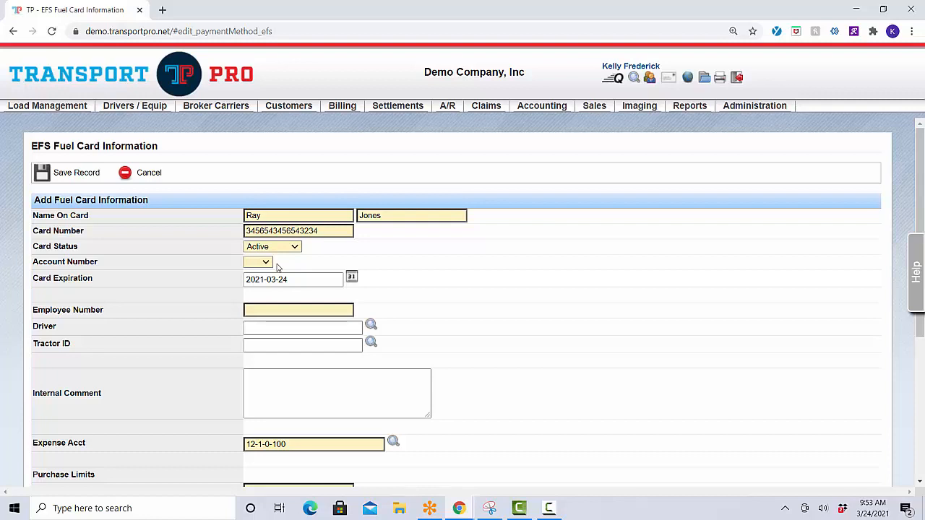
Set the card expiration date to 2022-03-24 from the calendar
left_click(338, 280)
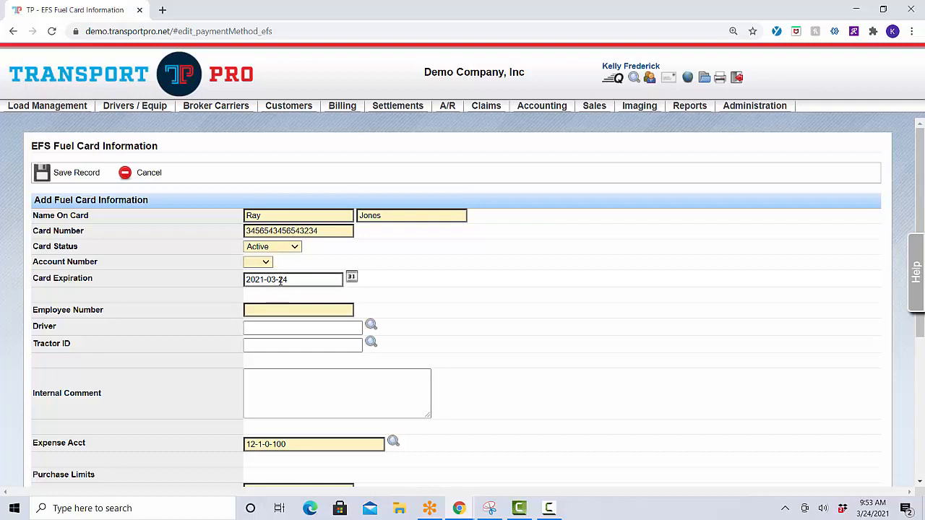
left_click(350, 277)
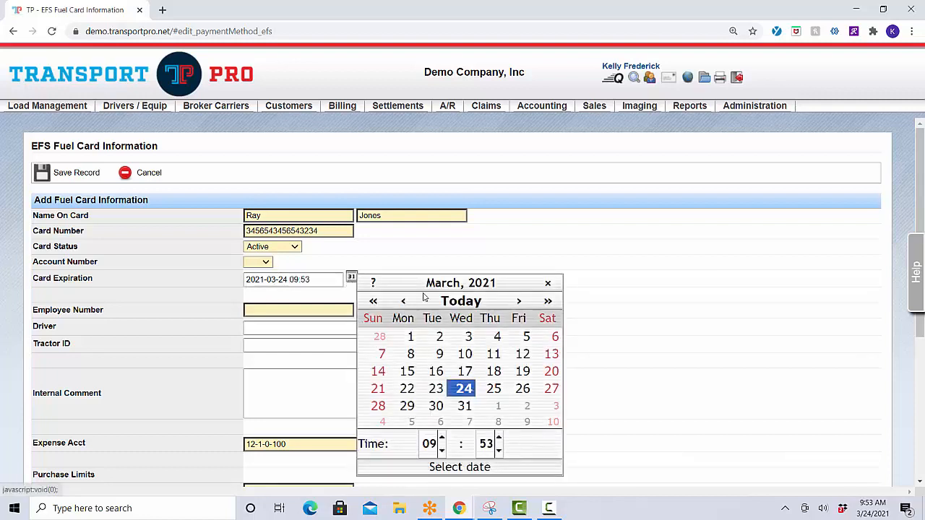
left_click(546, 300)
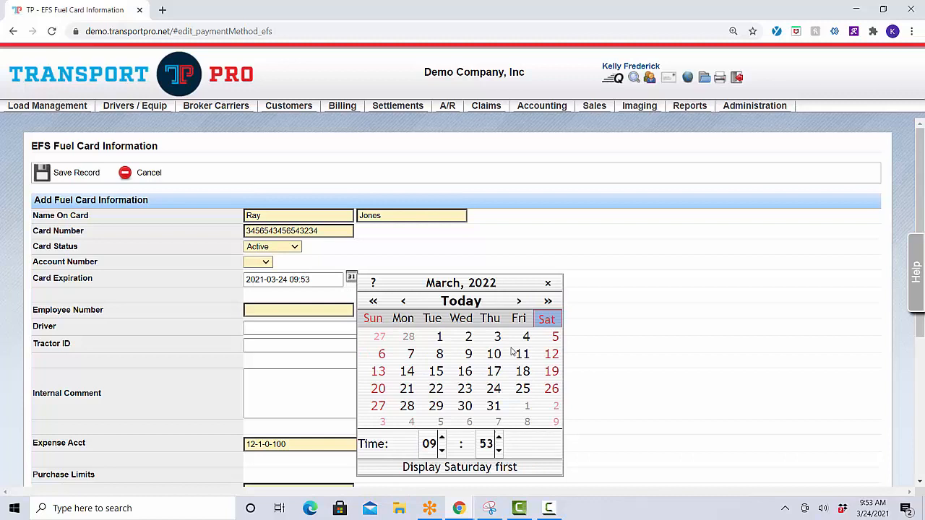
left_click(493, 390)
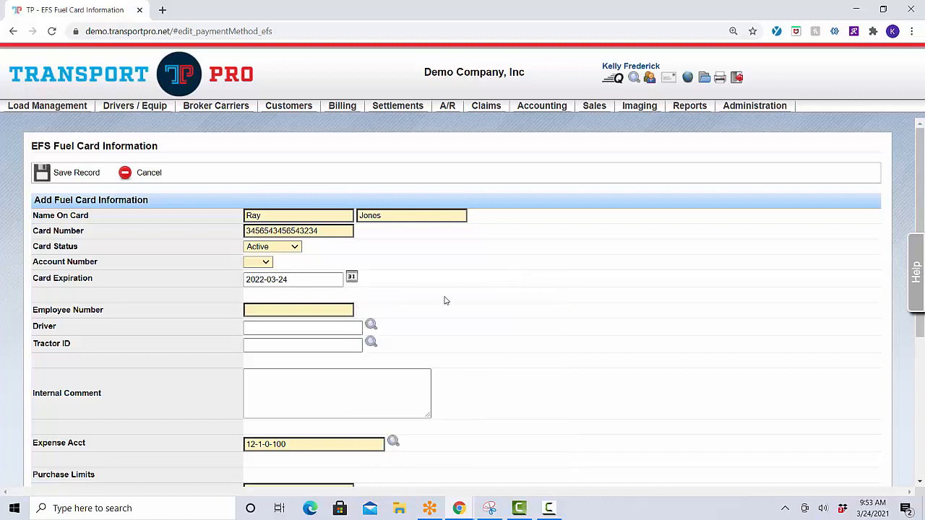
Enter employee number 1 for the fuel card
scroll(444, 299, "down", 2)
left_click(346, 250)
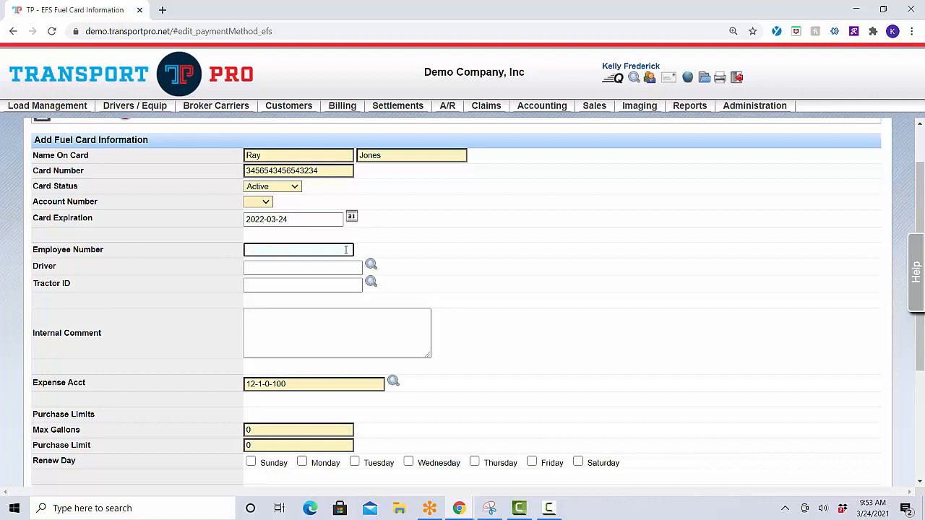
type("1")
left_click(373, 250)
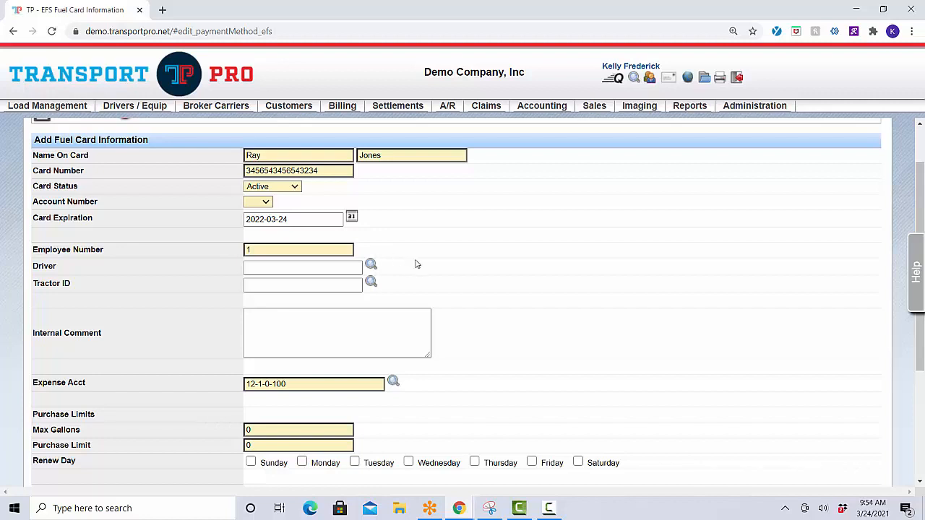
Search 'ra' in the Driver field and assign the cardholder's matching driver record
left_click(286, 269)
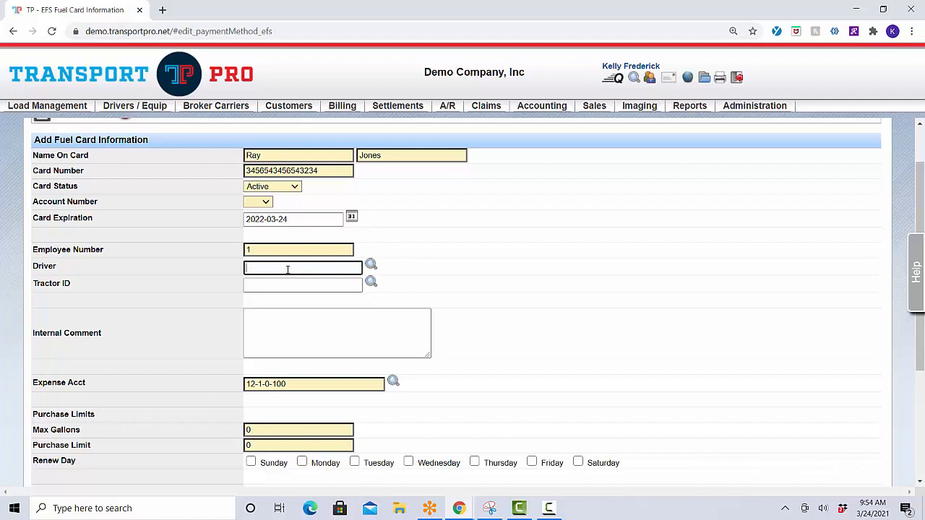
type("r")
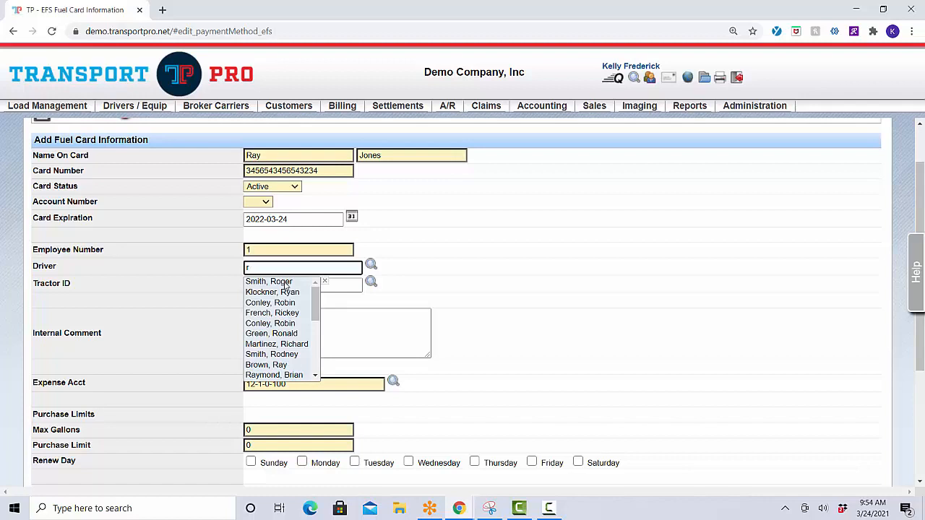
type("a")
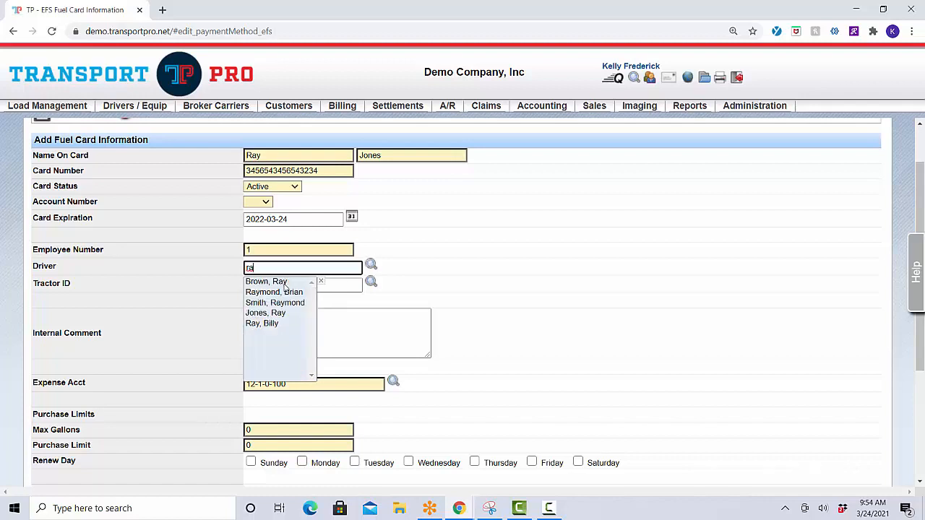
left_click(278, 313)
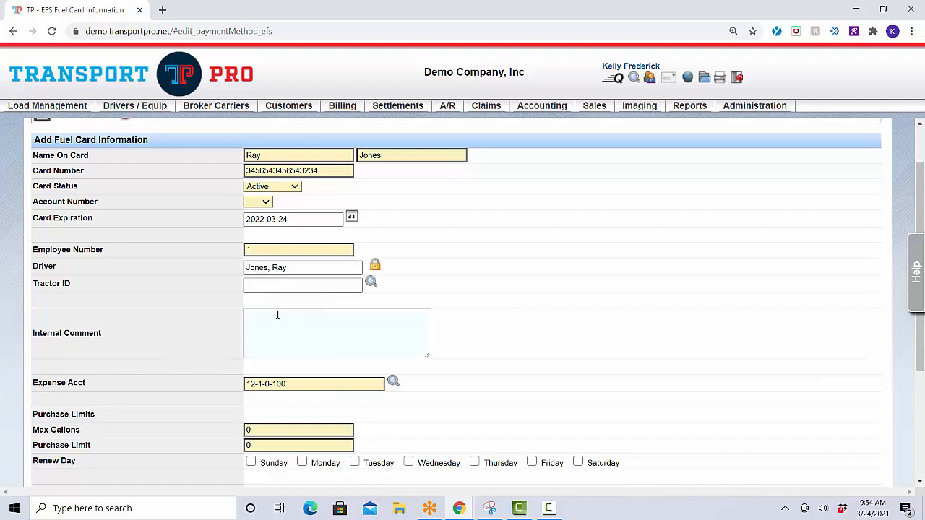
left_click(337, 286)
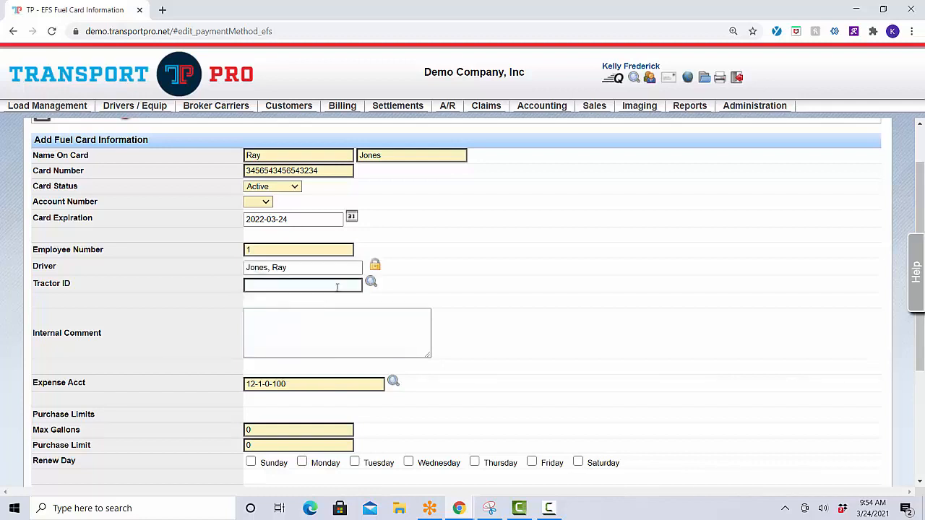
Put tractor '485 - 2012 : PTRB' in the card's Tractor ID field
type("1")
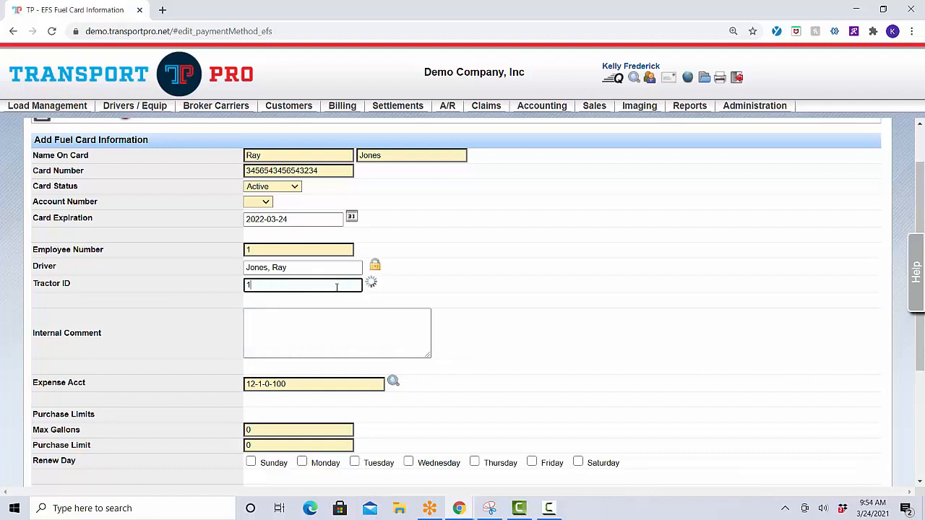
left_click(327, 322)
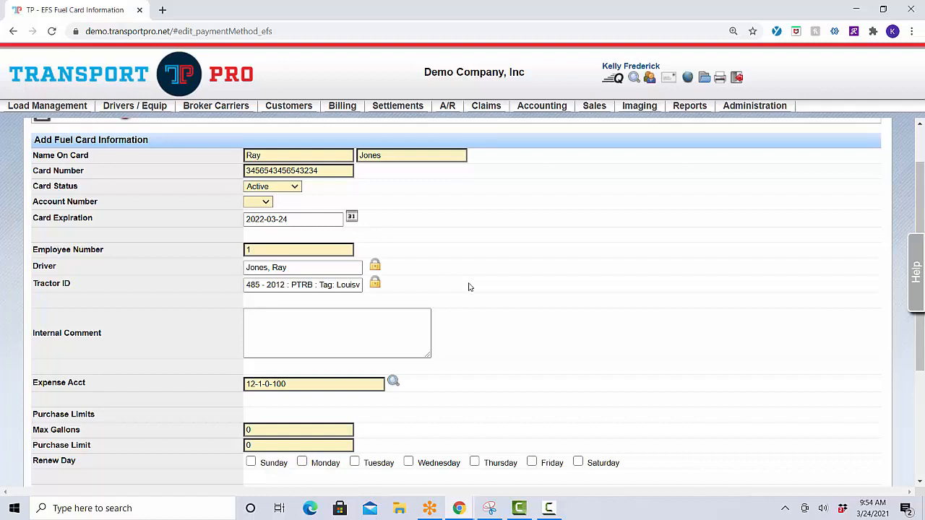
scroll(468, 287, "down", 2)
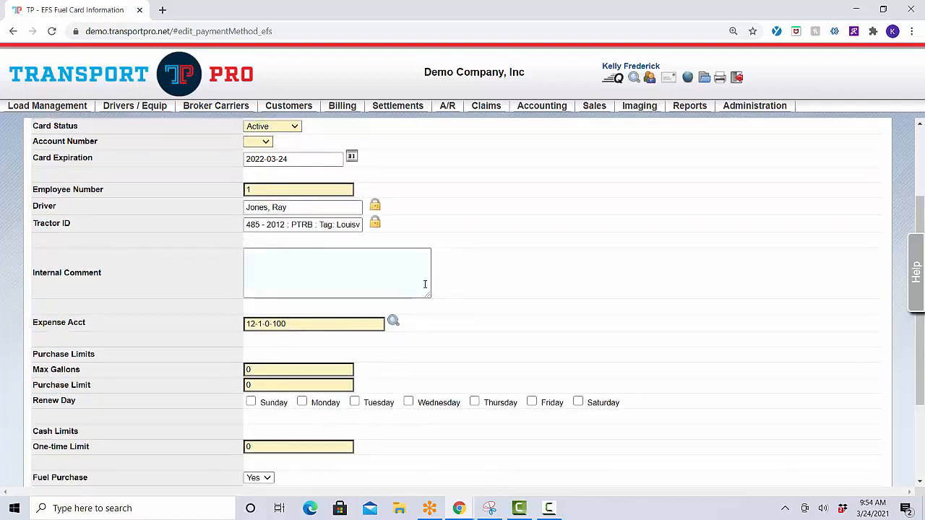
left_click(427, 285)
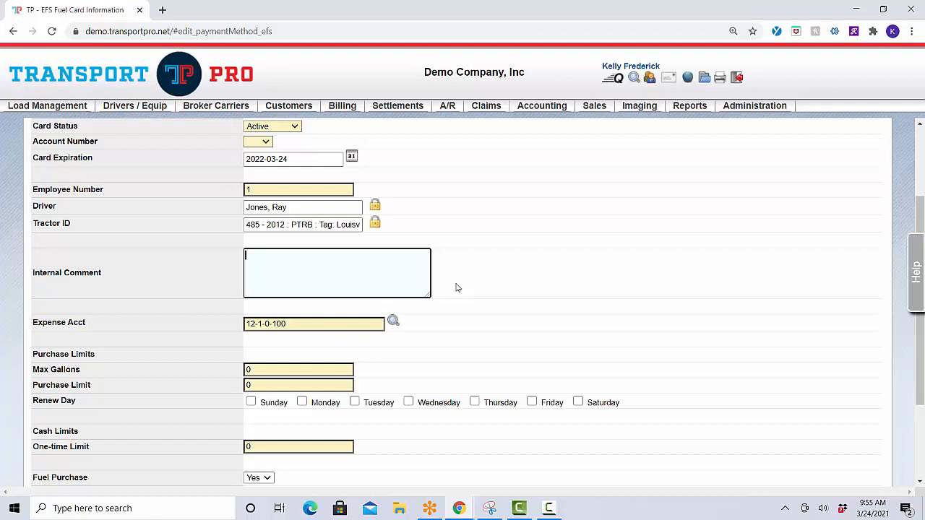
scroll(456, 288, "down", 1)
scroll(456, 288, "down", 2)
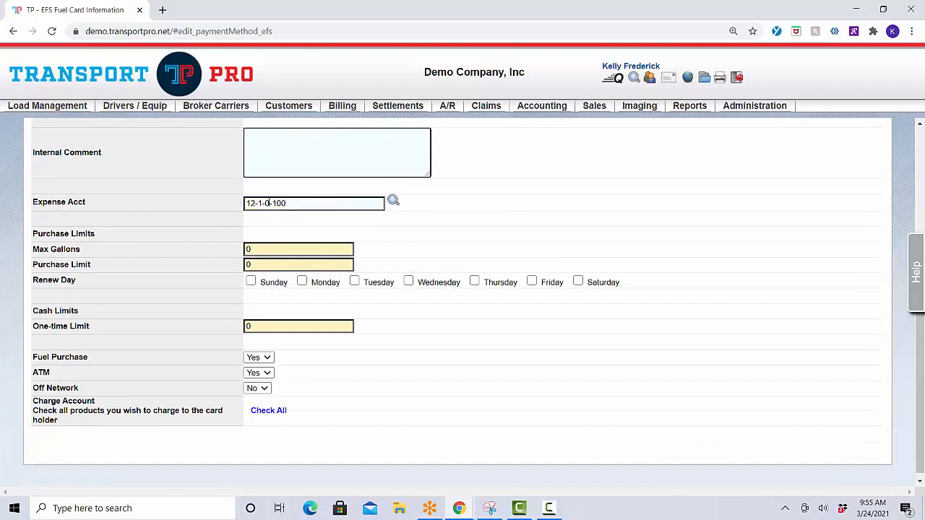
left_click(310, 204)
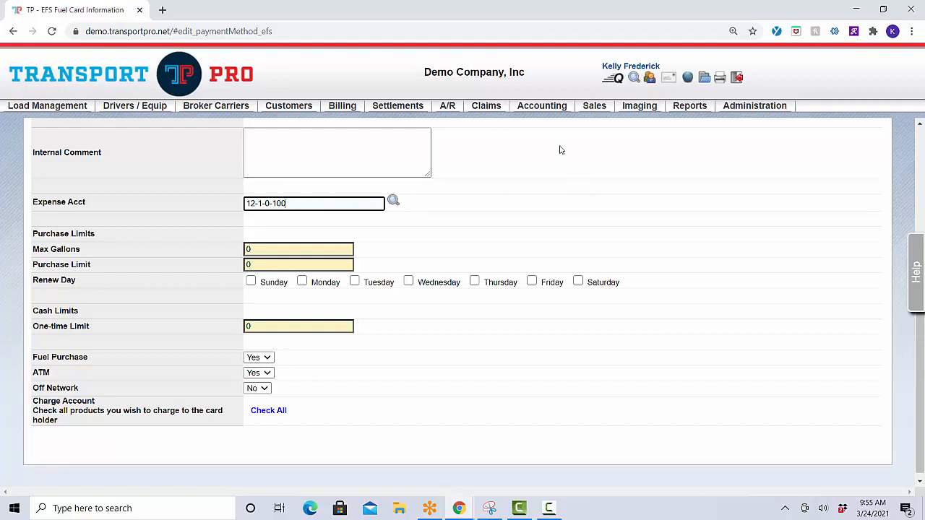
mouse_move(553, 109)
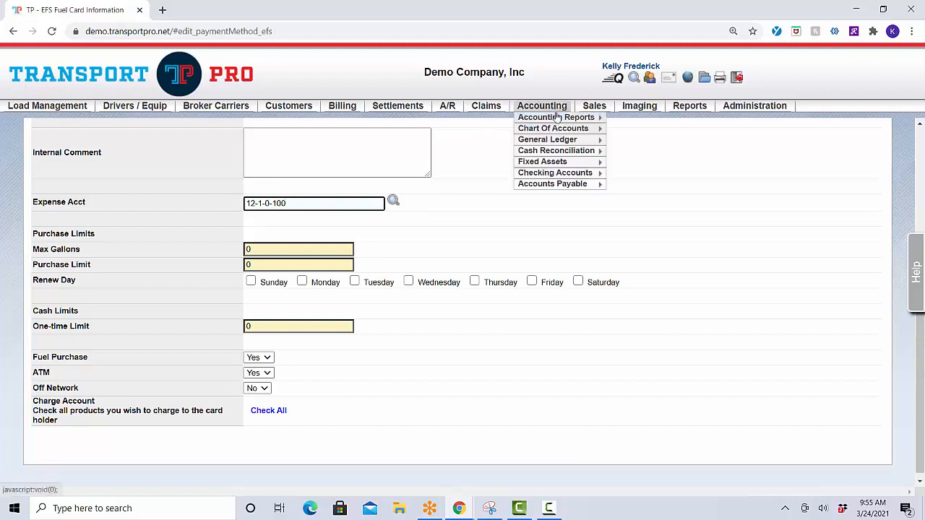
mouse_move(564, 130)
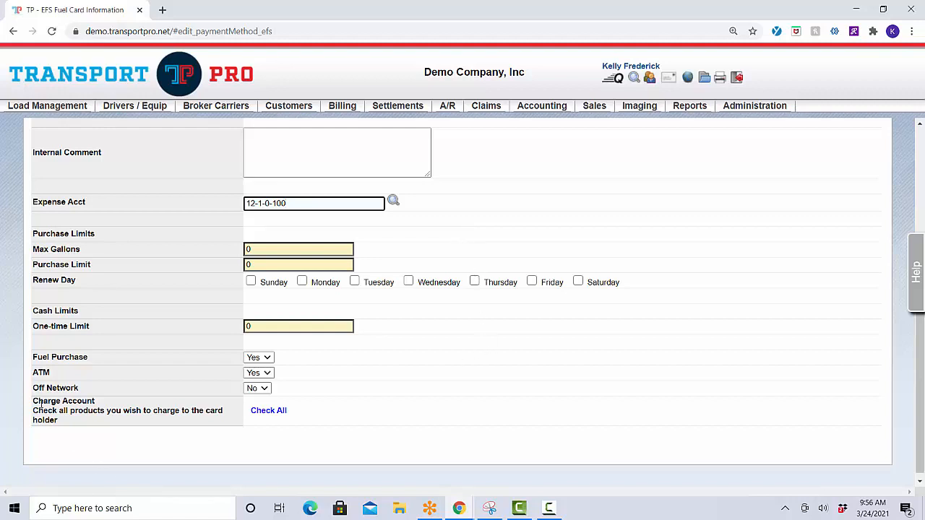
left_click_drag(35, 401, 66, 402)
left_click(68, 402)
double_click(38, 401)
left_click(66, 402)
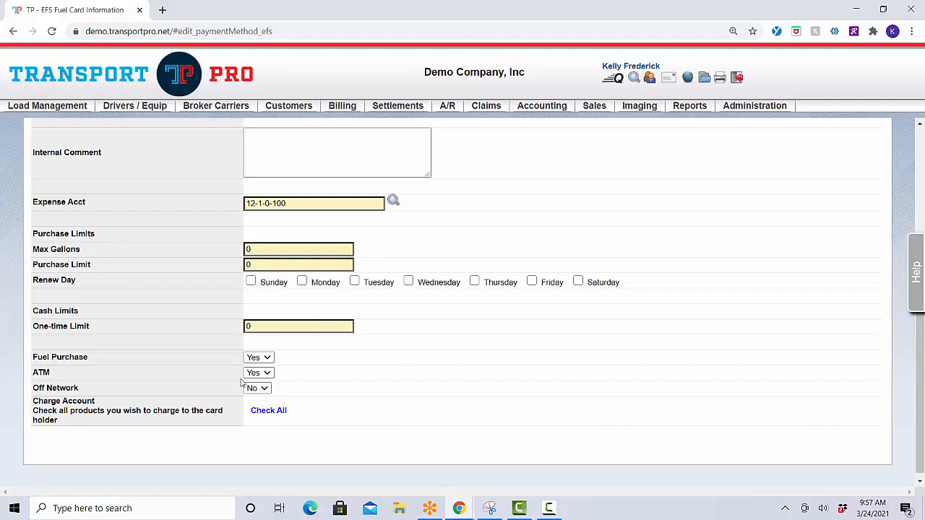
Run an unfiltered Search Fuel Cards, listing 9 active Fleetone and Comdata cards
scroll(178, 337, "up", 3)
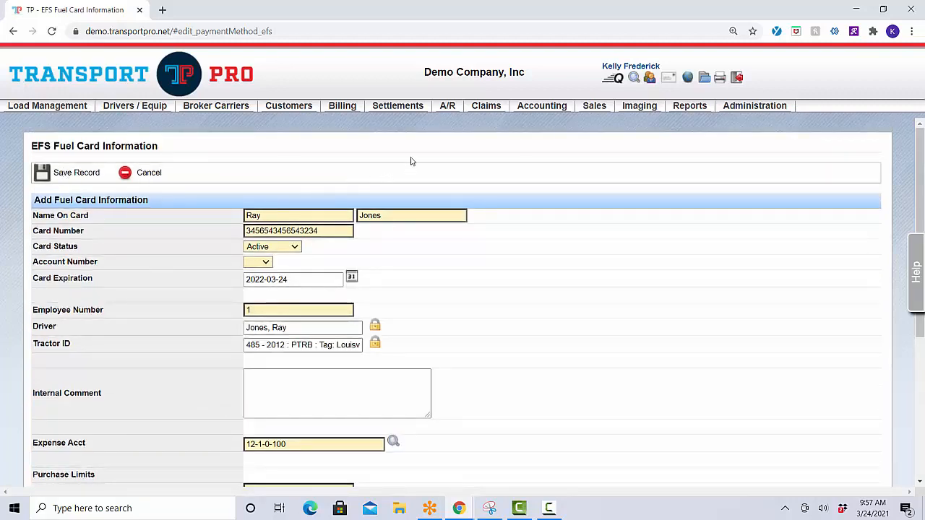
mouse_move(412, 109)
mouse_move(446, 186)
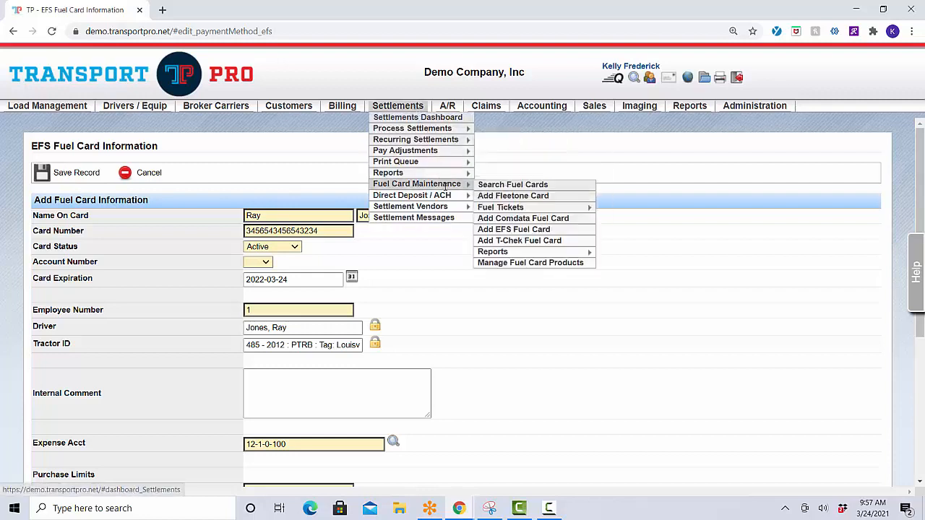
left_click(506, 187)
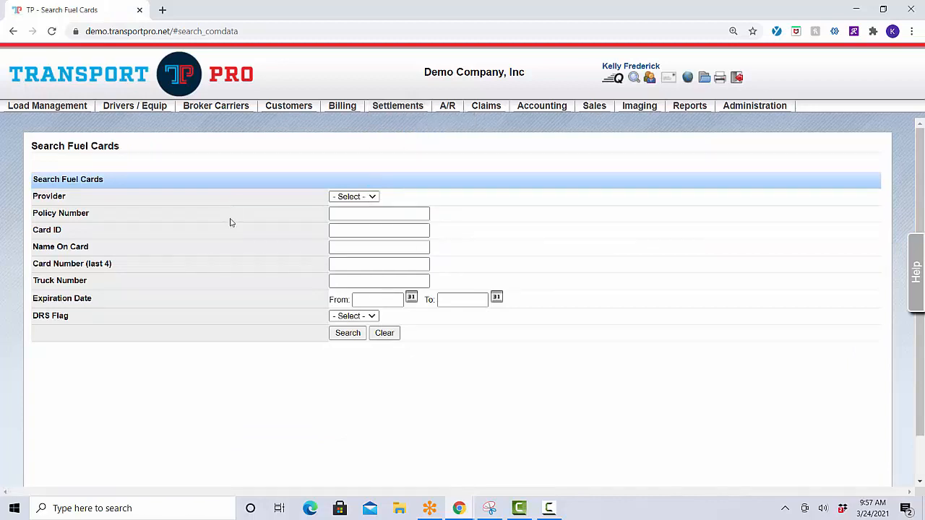
left_click(345, 338)
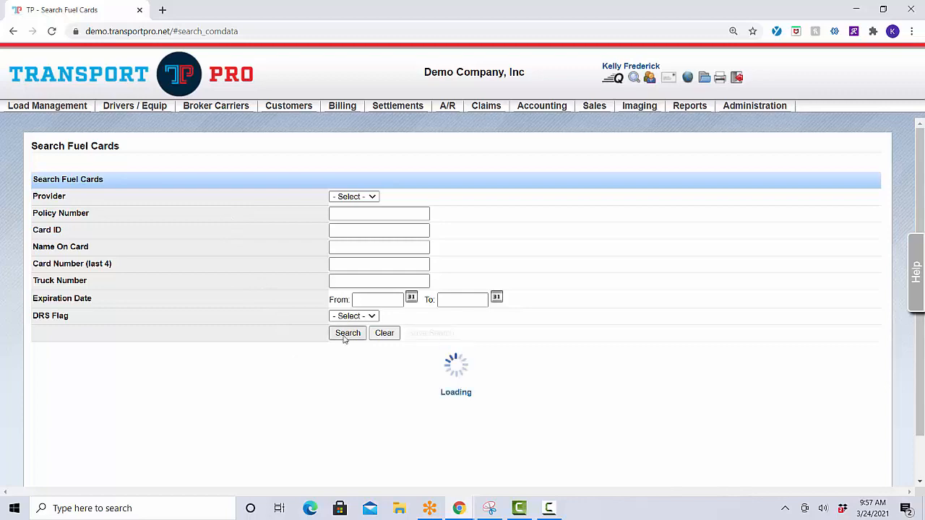
scroll(388, 348, "down", 3)
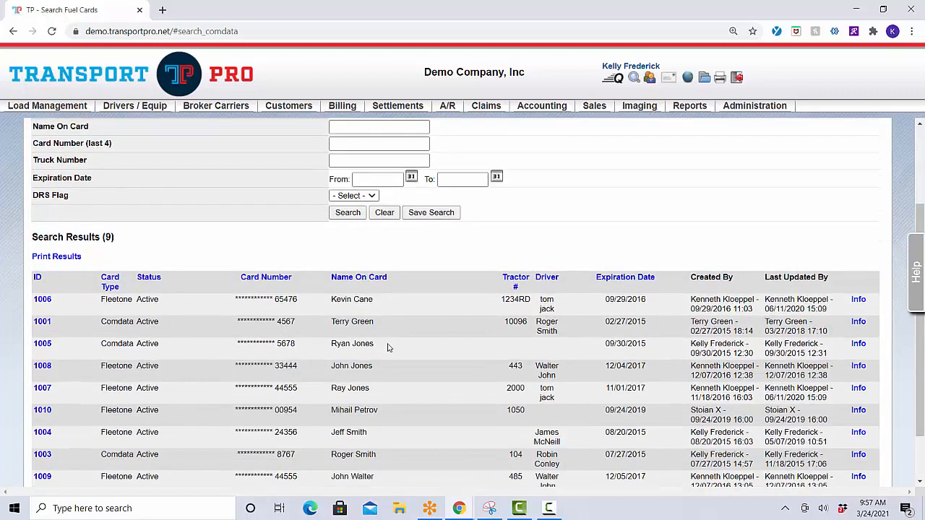
scroll(388, 348, "down", 1)
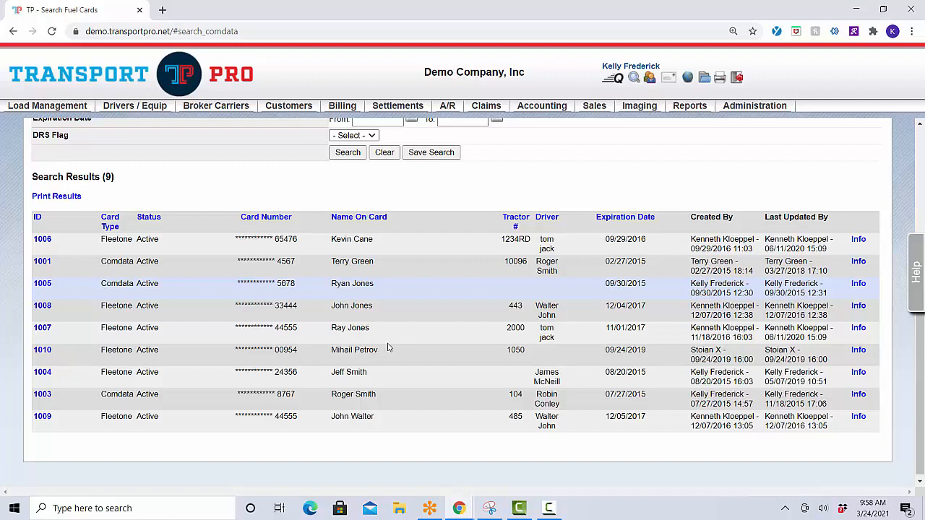
Open the edit page of Fleetone card 1007, which expires 2017-11-01
left_click(40, 332)
scroll(302, 332, "up", 2)
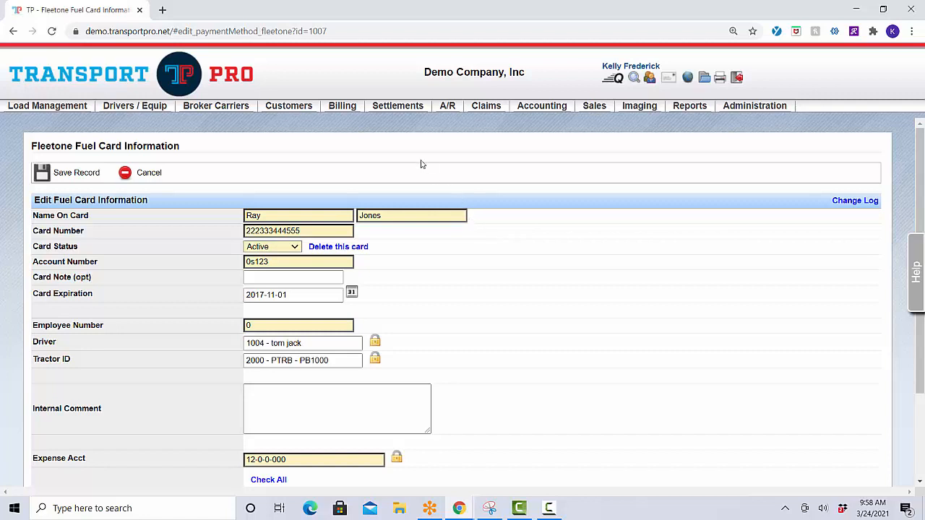
Search Comdata transactions under Fuel Card Maintenance > Reports > Fuel Card Transactions; none are found
mouse_move(405, 110)
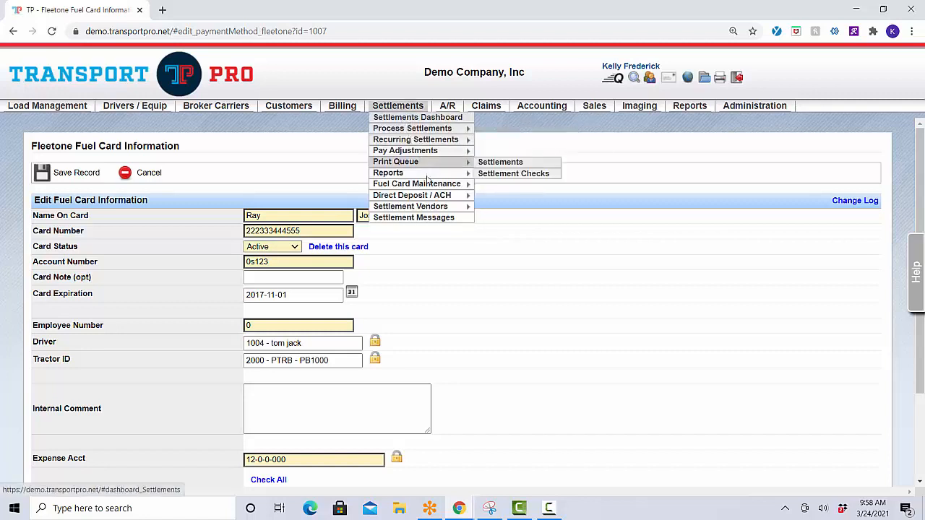
mouse_move(437, 183)
mouse_move(536, 253)
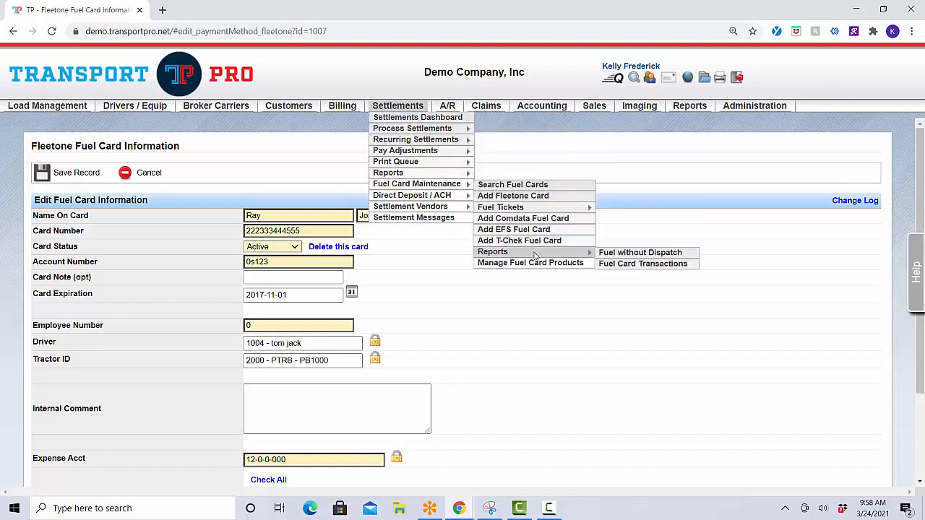
left_click(623, 265)
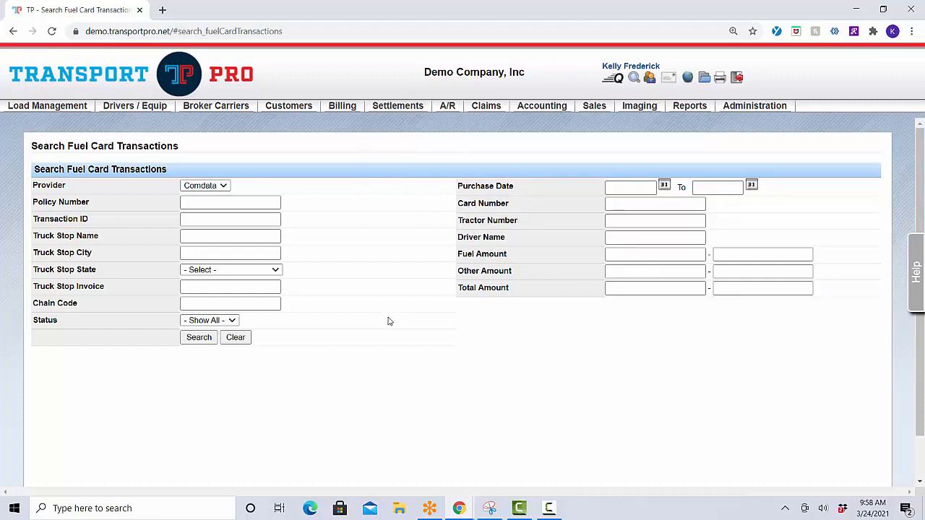
left_click(198, 339)
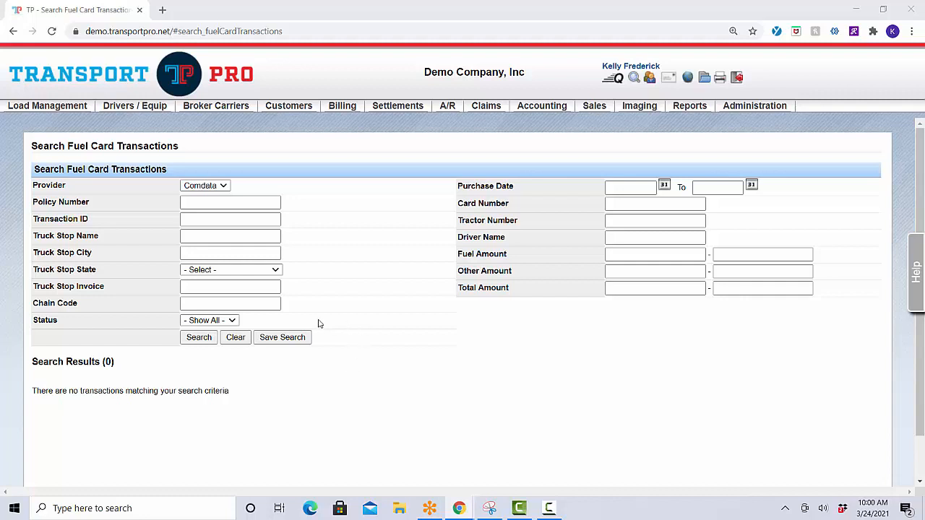
Set the Status filter to Pending and rerun the Comdata transaction search
left_click(234, 326)
left_click(209, 374)
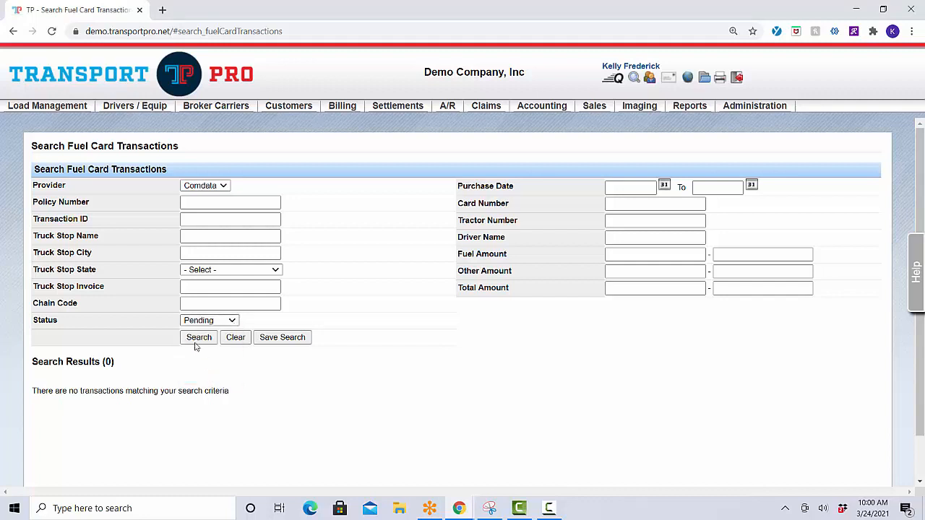
left_click(196, 341)
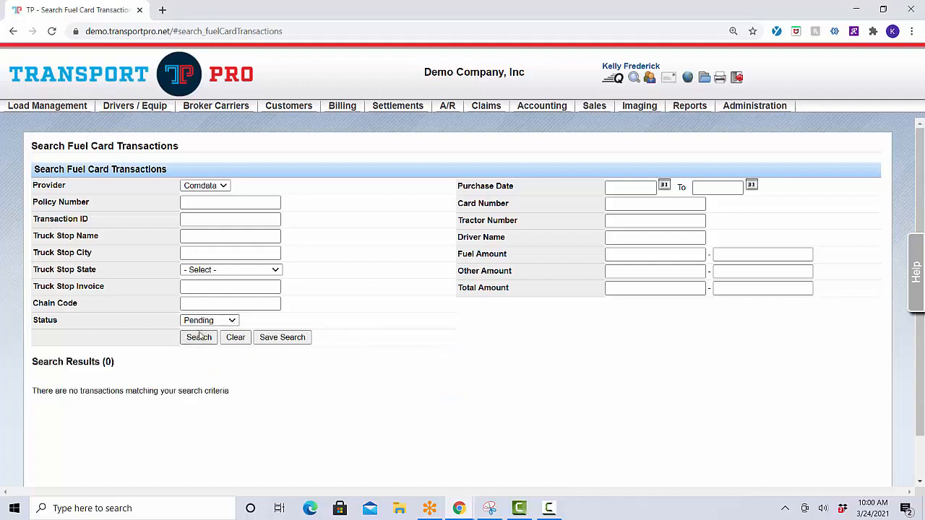